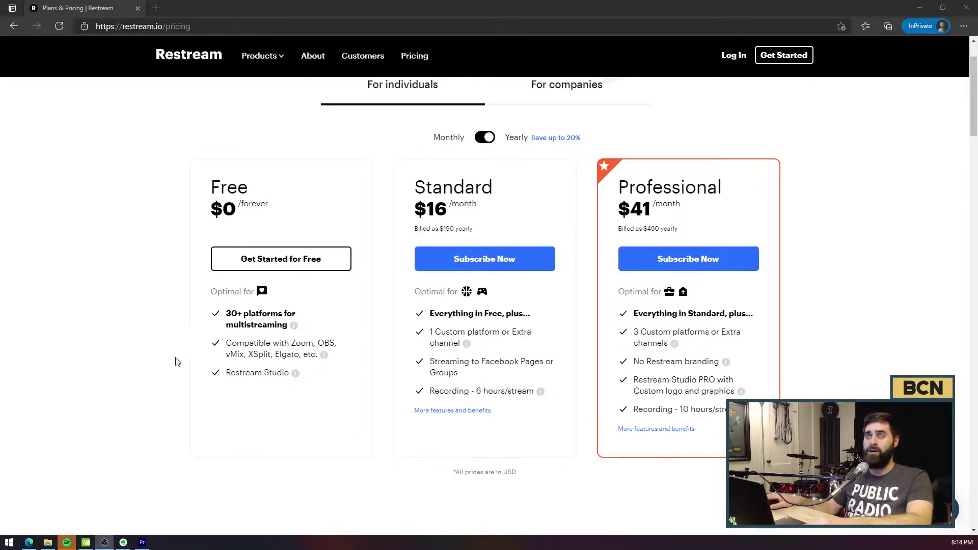
Step: Scroll through the destination channels and preview the Add Channel page without adding anything
{"action": "scroll", "coordinate": [163, 362], "scroll_direction": "up", "scroll_amount": 2}
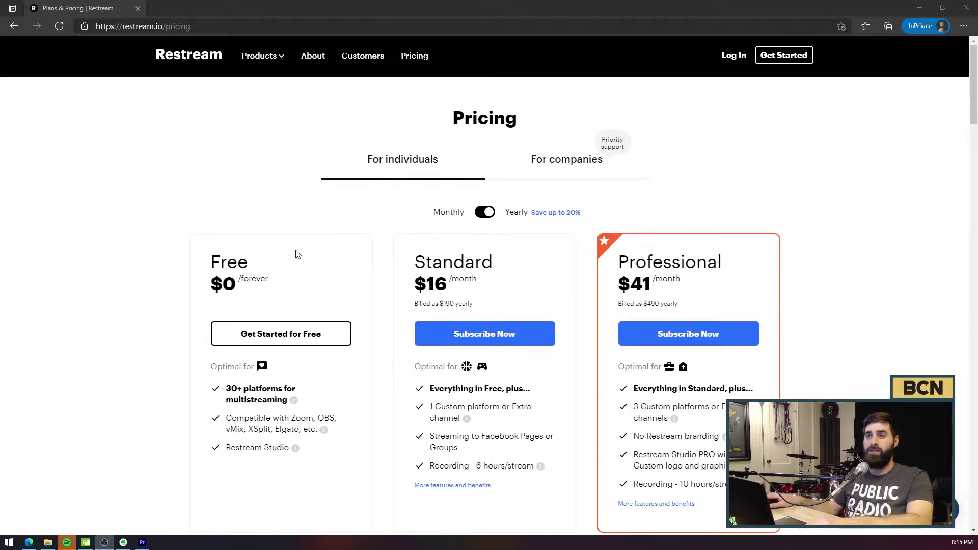
{"action": "scroll", "coordinate": [170, 361], "scroll_direction": "down", "scroll_amount": 2}
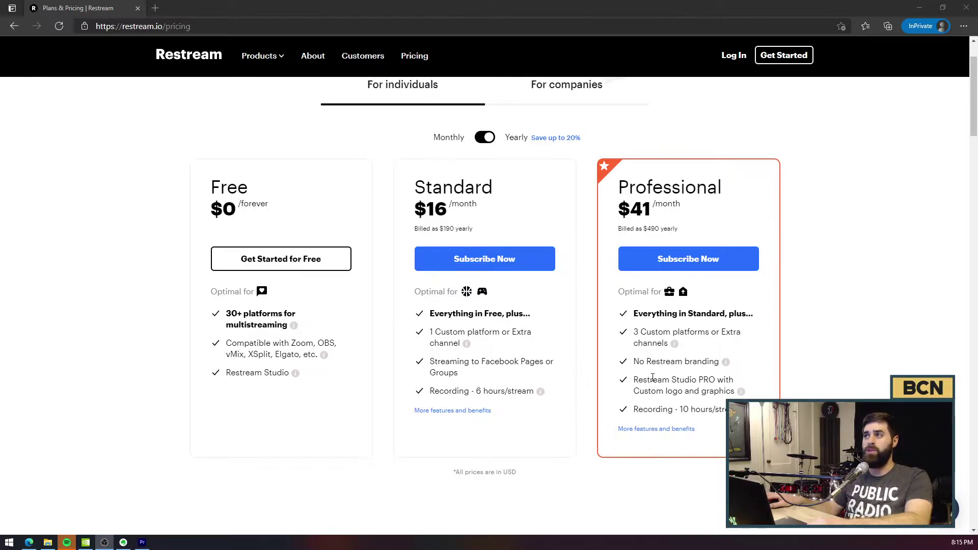
{"action": "scroll", "coordinate": [510, 148], "scroll_direction": "up", "scroll_amount": 2}
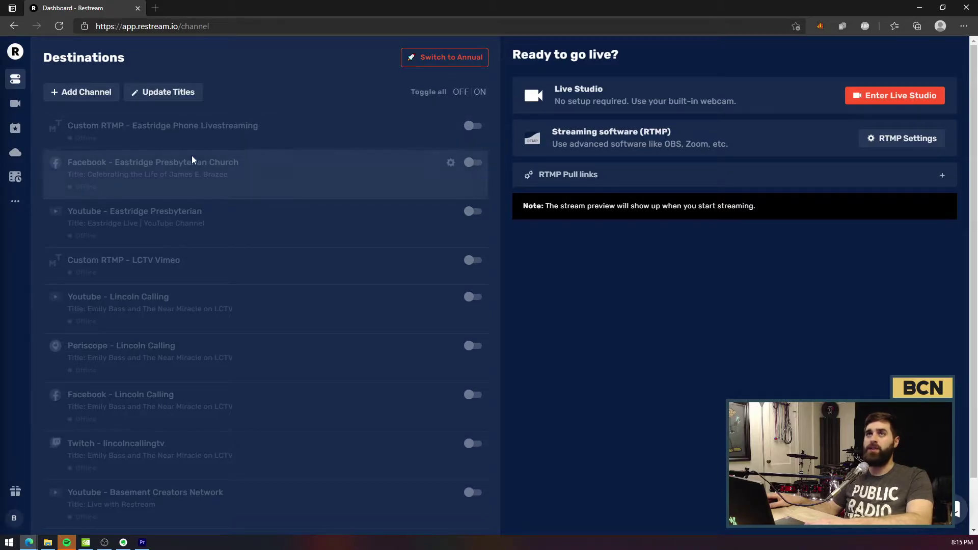
{"action": "left_click", "coordinate": [87, 93]}
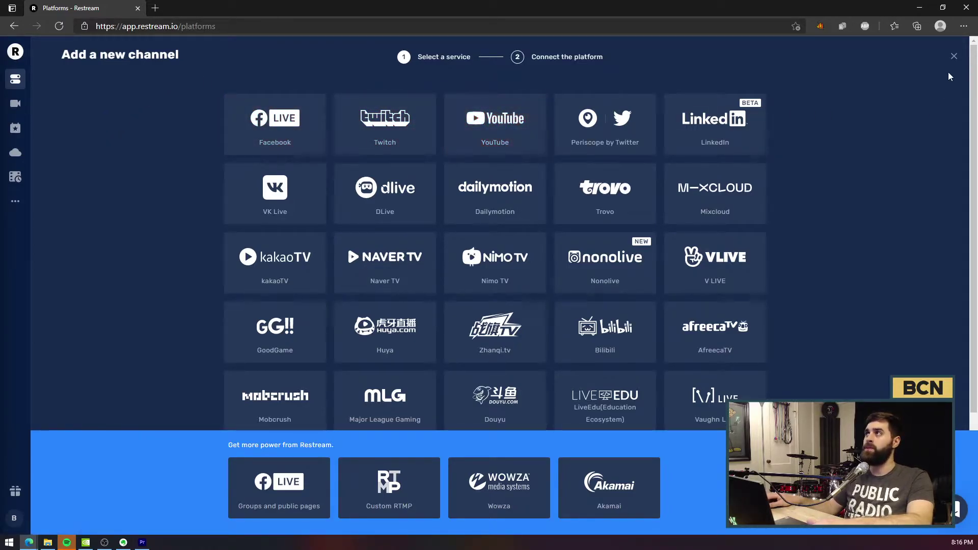
{"action": "left_click", "coordinate": [955, 57]}
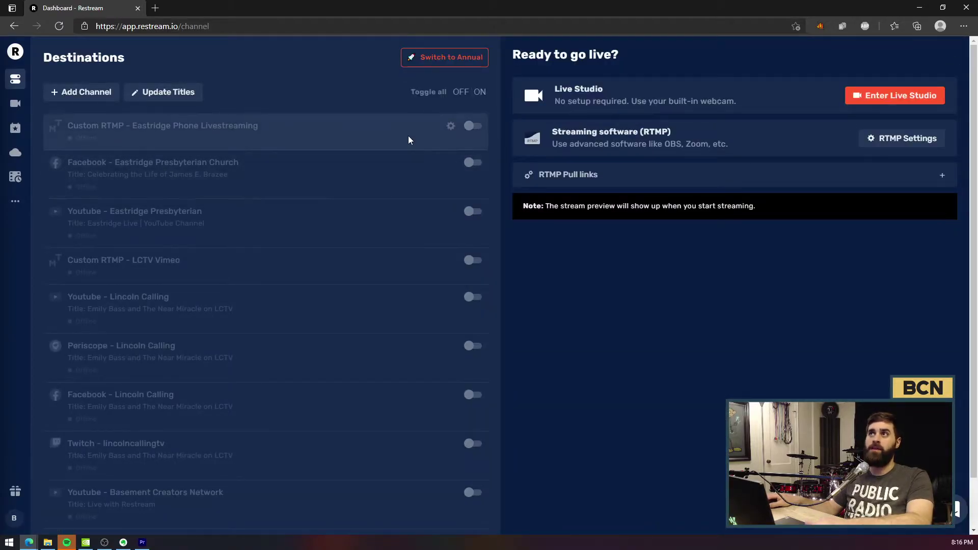
Step: Inspect the Custom RTMP and YouTube channel options menus, then return to OBS Studio
{"action": "left_click", "coordinate": [451, 128]}
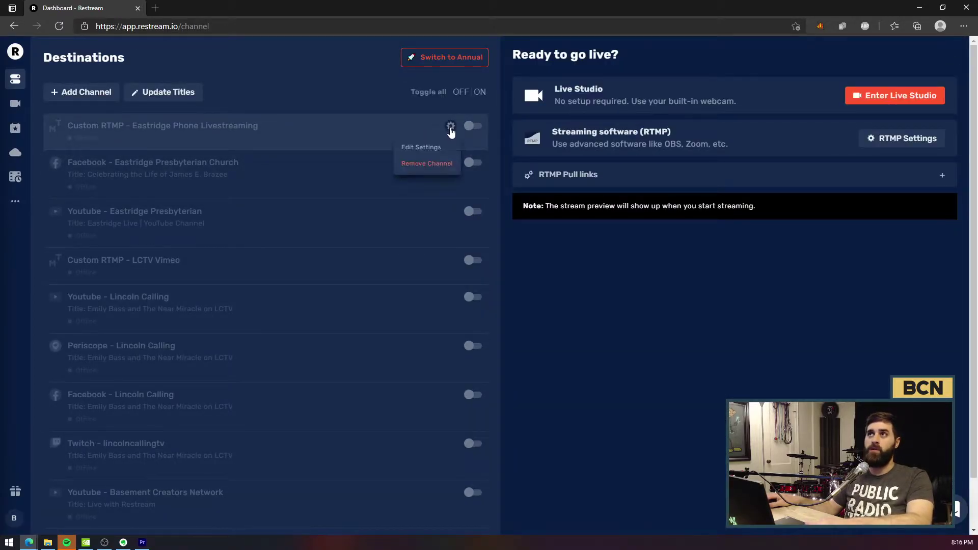
{"action": "mouse_move", "coordinate": [389, 213]}
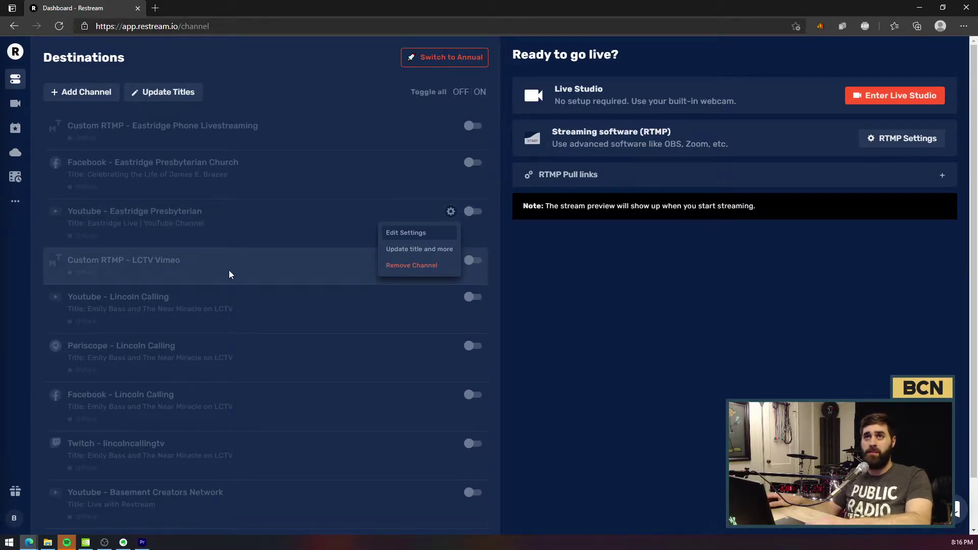
{"action": "left_click", "coordinate": [366, 213]}
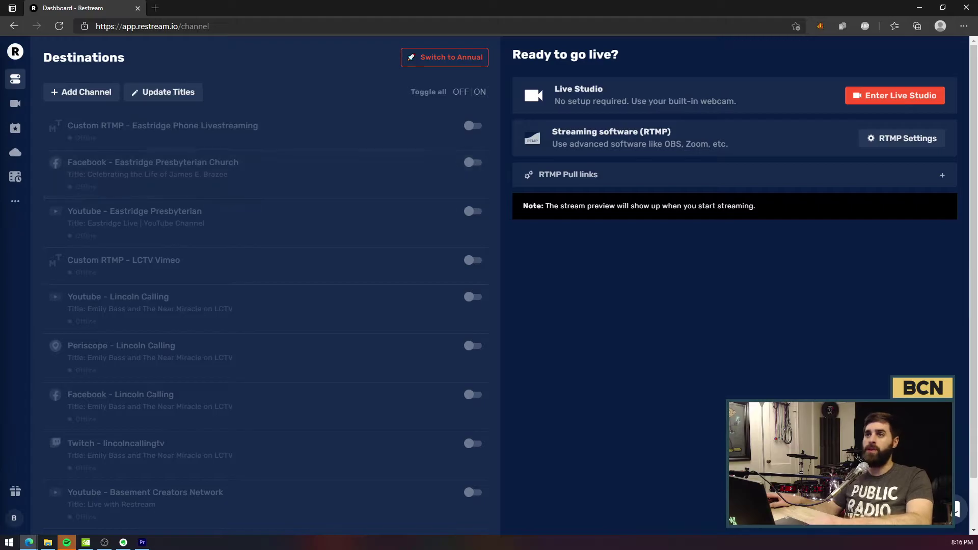
{"action": "key", "text": "alt+Tab"}
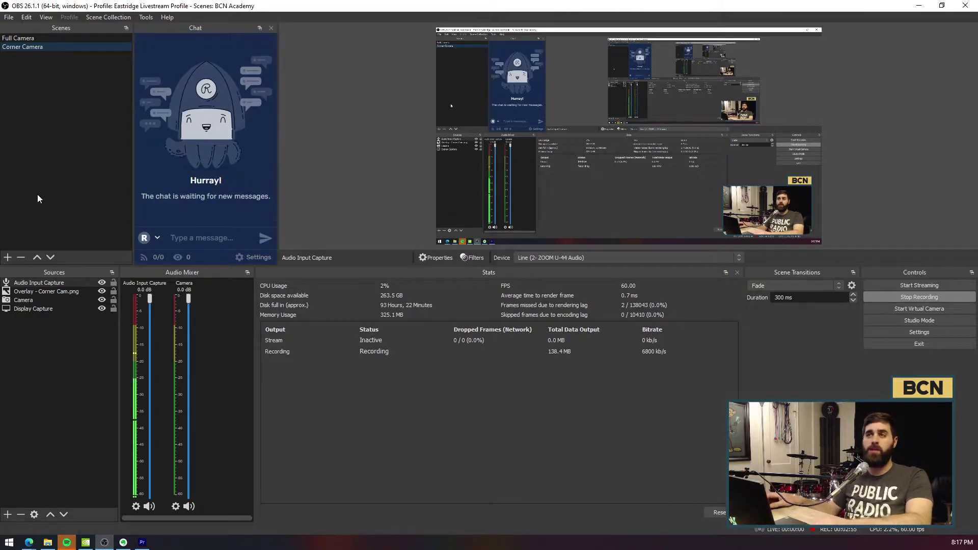
Step: Open OBS Settings on the Stream page with Restream.io kept as the service
{"action": "left_click", "coordinate": [8, 17]}
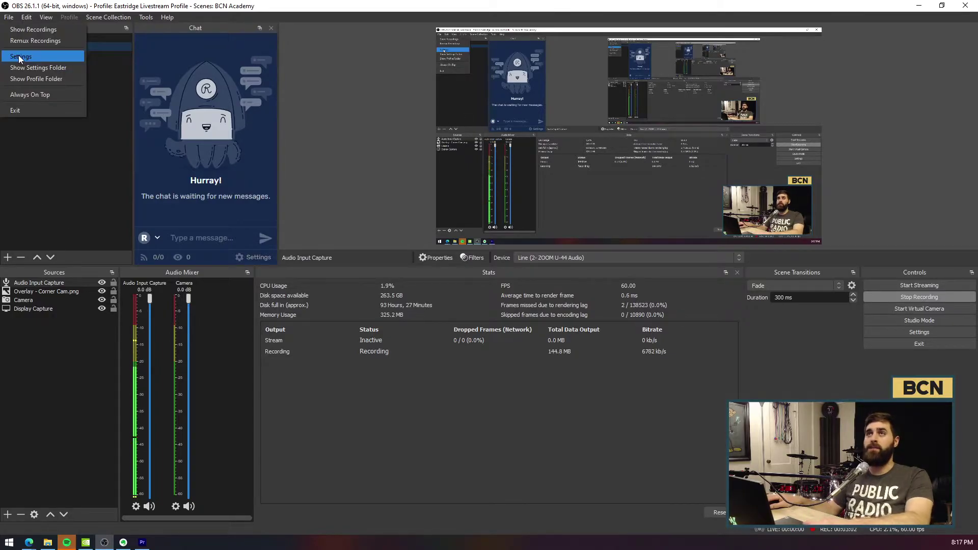
{"action": "left_click", "coordinate": [19, 57]}
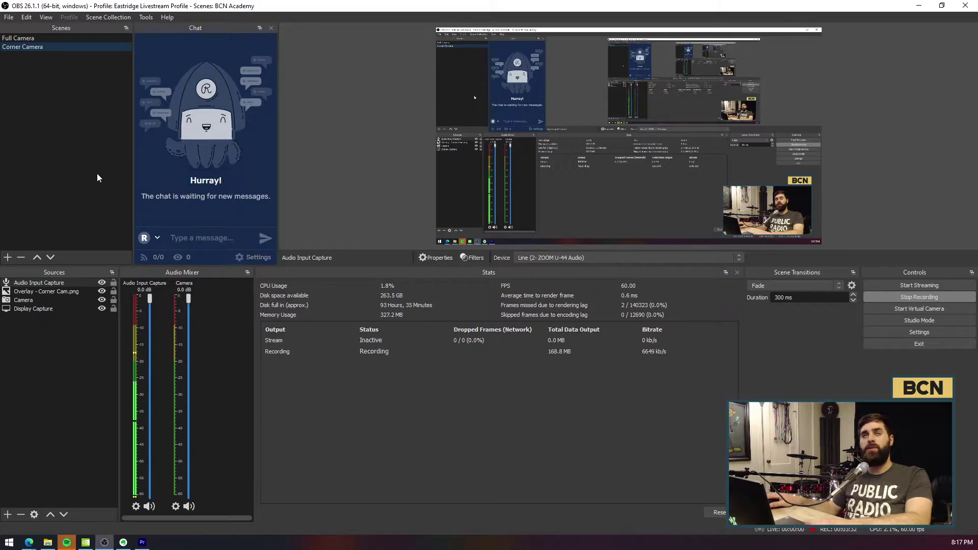
{"action": "left_click", "coordinate": [9, 17]}
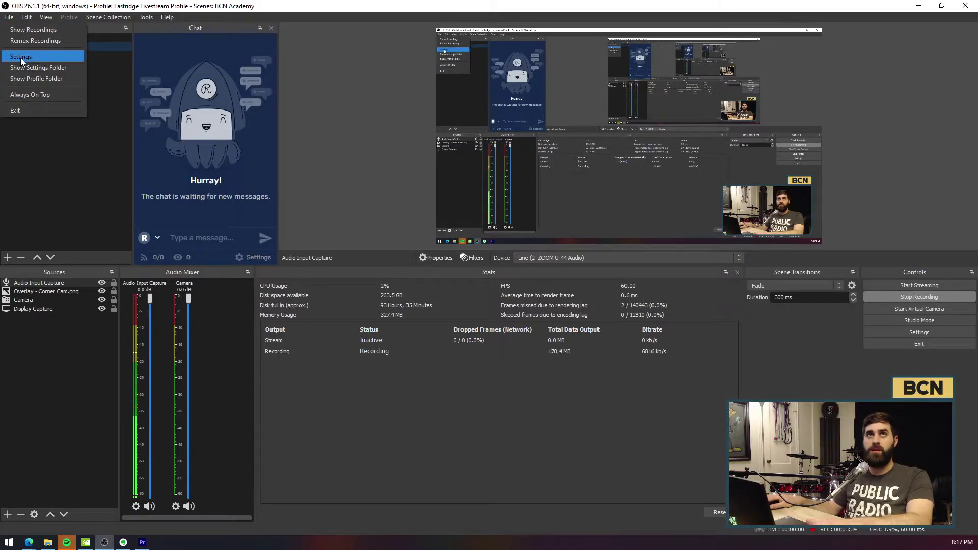
{"action": "left_click", "coordinate": [21, 57]}
{"action": "left_click", "coordinate": [252, 129]}
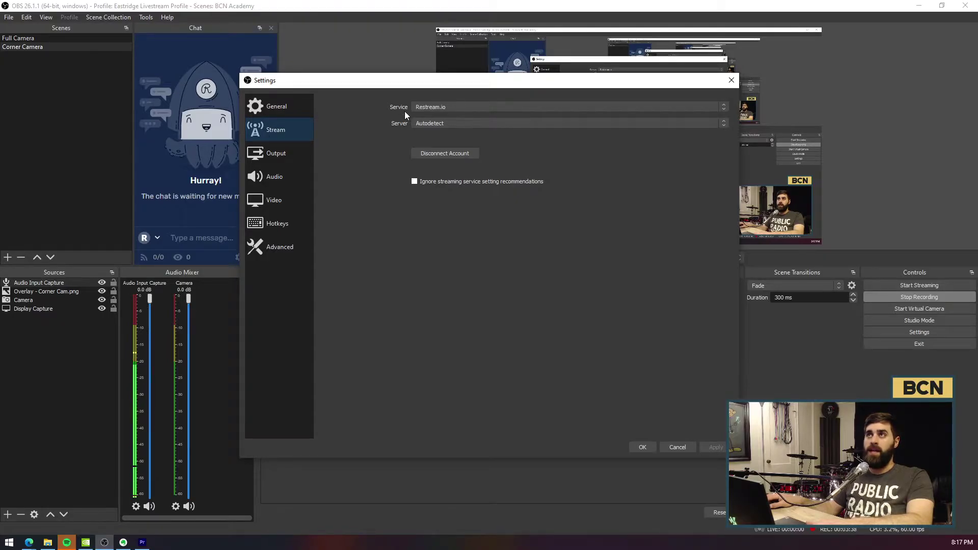
{"action": "left_click", "coordinate": [424, 109]}
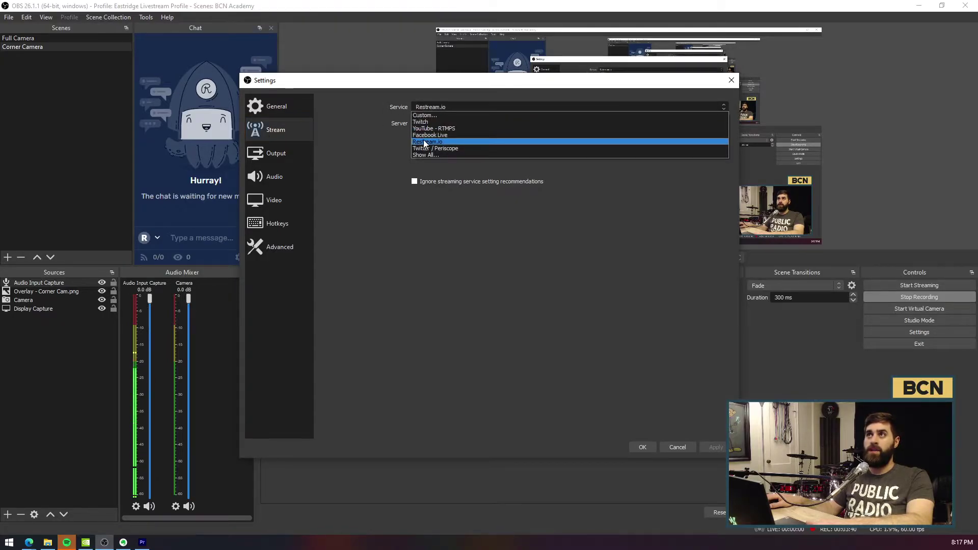
{"action": "left_click", "coordinate": [372, 136]}
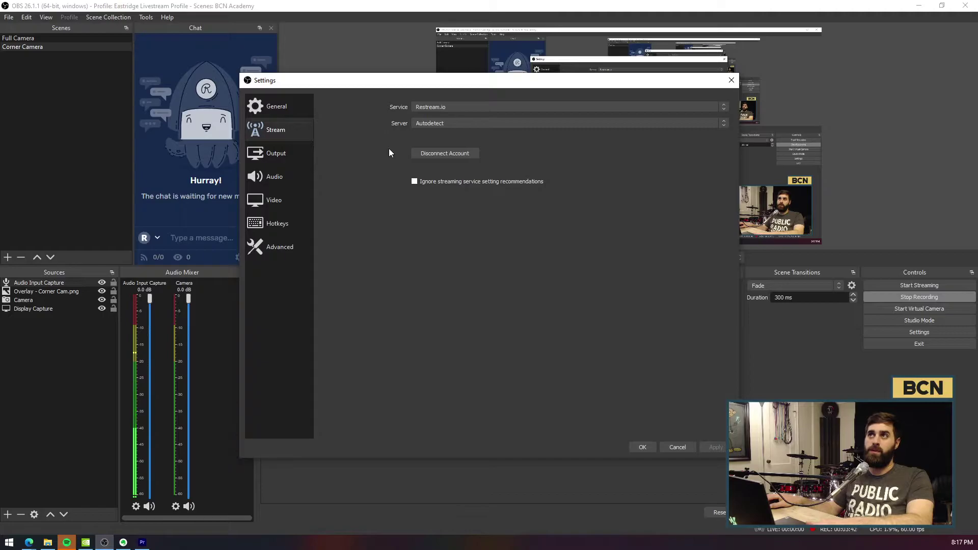
Step: Disconnect the Restream account, then reconnect it by logging in with the account e-mail and authorizing OBS
{"action": "left_click", "coordinate": [423, 153]}
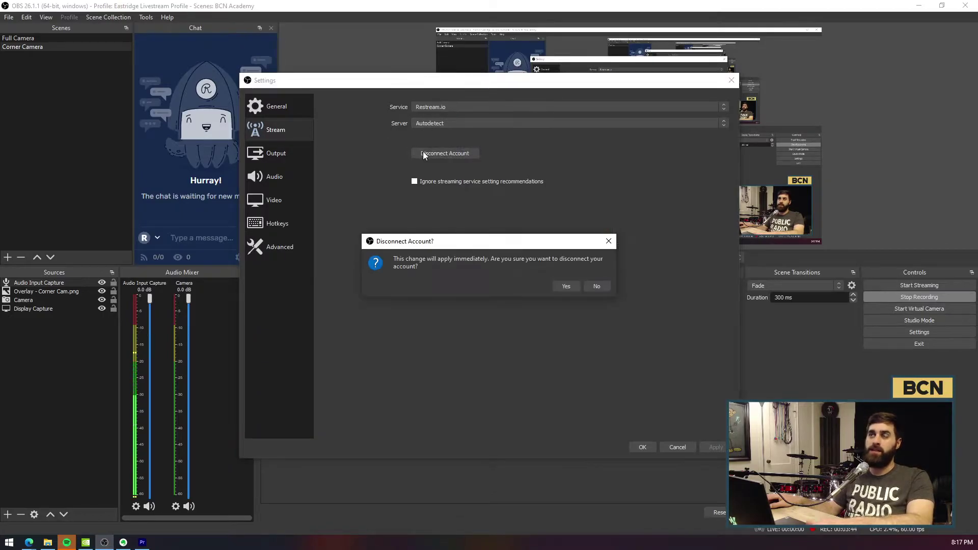
{"action": "left_click", "coordinate": [566, 286]}
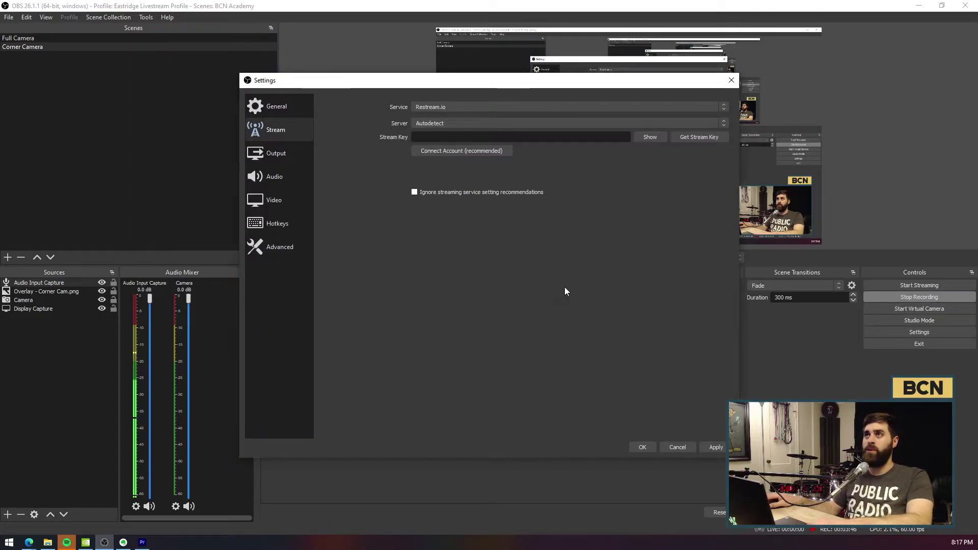
{"action": "left_click", "coordinate": [436, 151]}
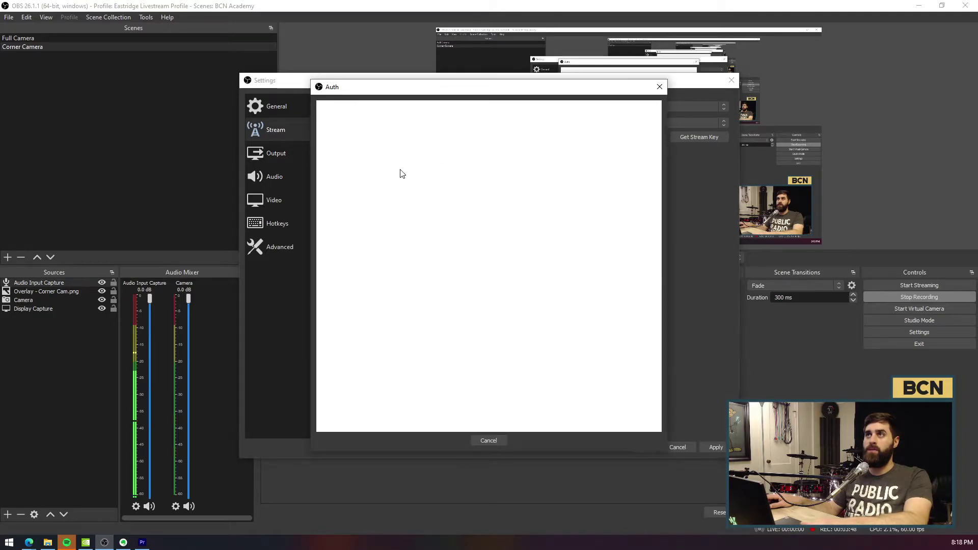
{"action": "left_click", "coordinate": [455, 224]}
{"action": "key", "text": "Tab"}
{"action": "left_click", "coordinate": [490, 306]}
{"action": "left_click", "coordinate": [443, 301]}
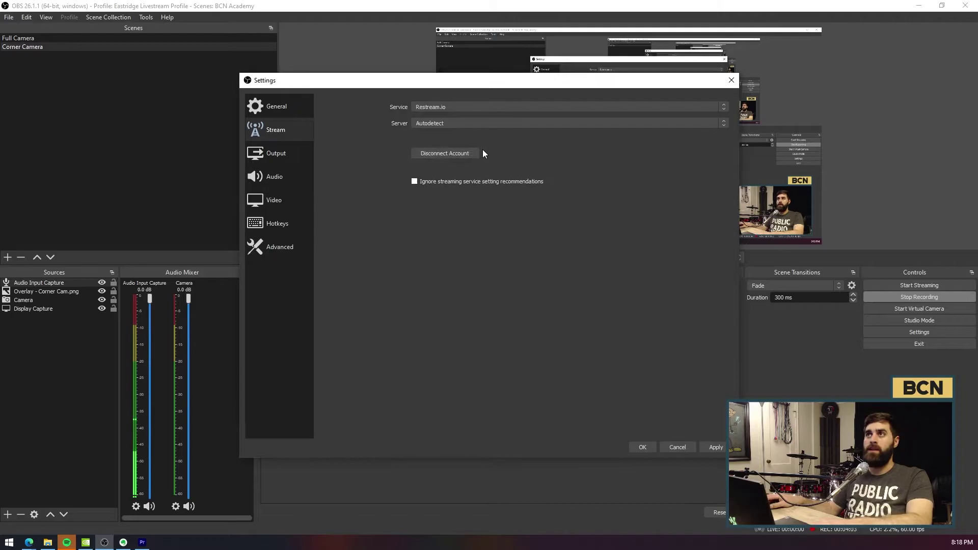
Step: Save the settings, close the Restream Channels and Stream Information docks, and reposition the Chat dock
{"action": "left_click", "coordinate": [642, 447]}
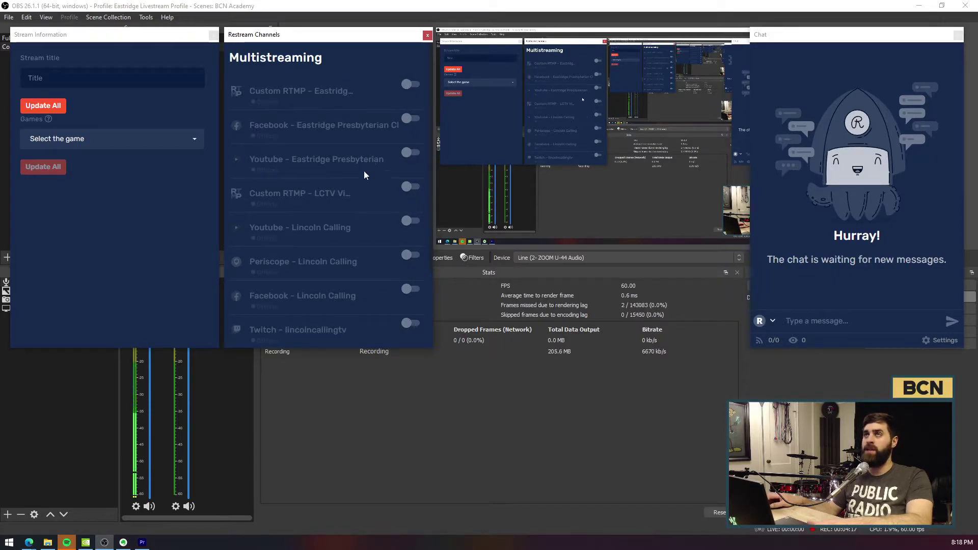
{"action": "left_click", "coordinate": [427, 35]}
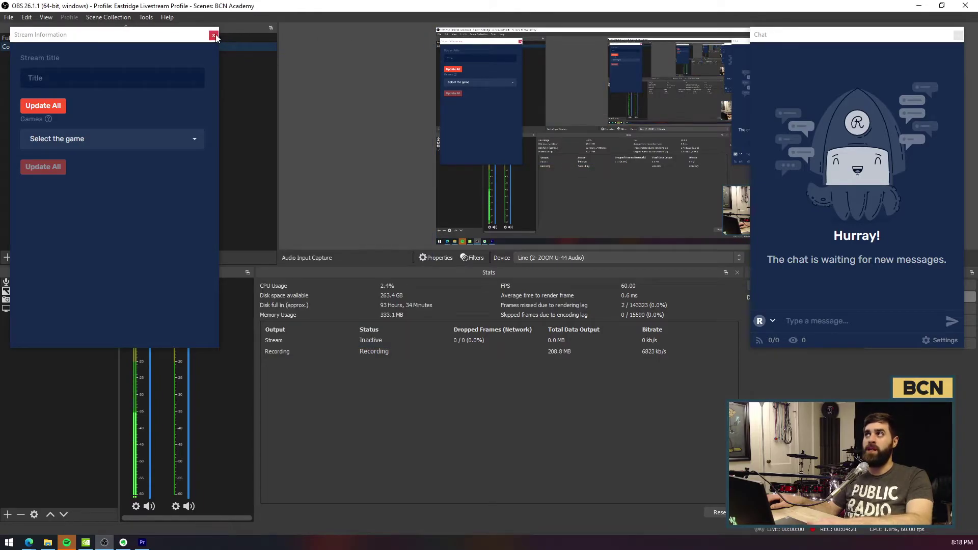
{"action": "left_click", "coordinate": [213, 35]}
{"action": "left_click_drag", "start_coordinate": [761, 35], "coordinate": [337, 122]}
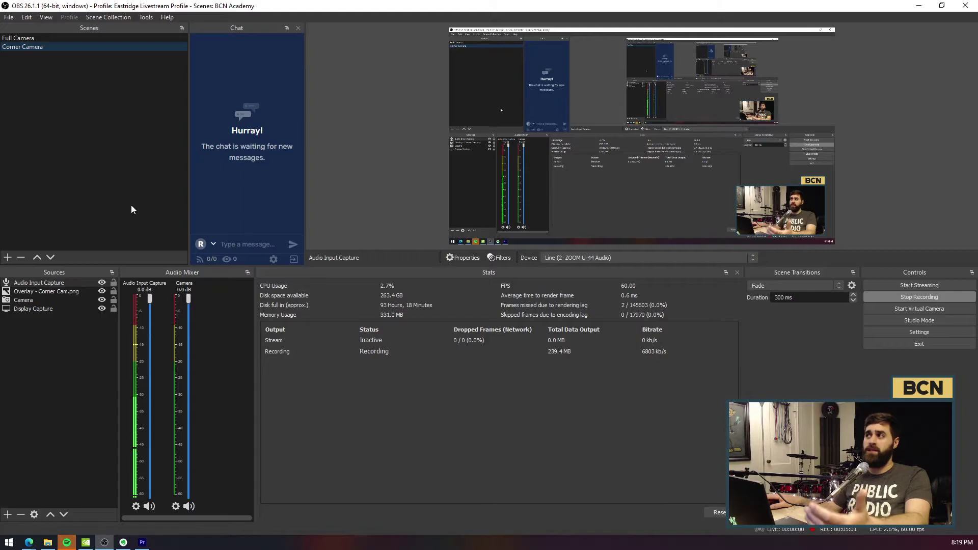
Step: Start a test stream from OBS to Restream and switch to the Restream dashboard in Edge
{"action": "left_click", "coordinate": [867, 286]}
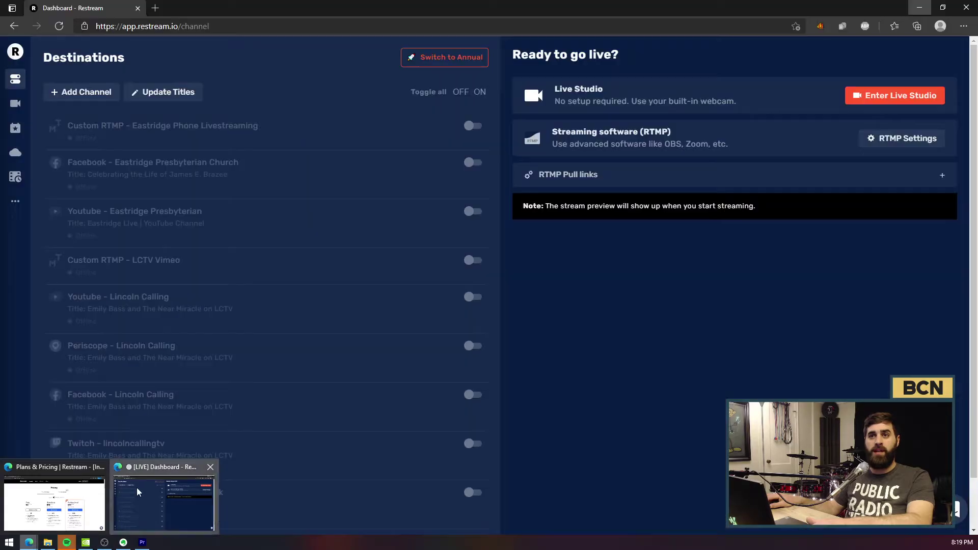
{"action": "left_click", "coordinate": [163, 502]}
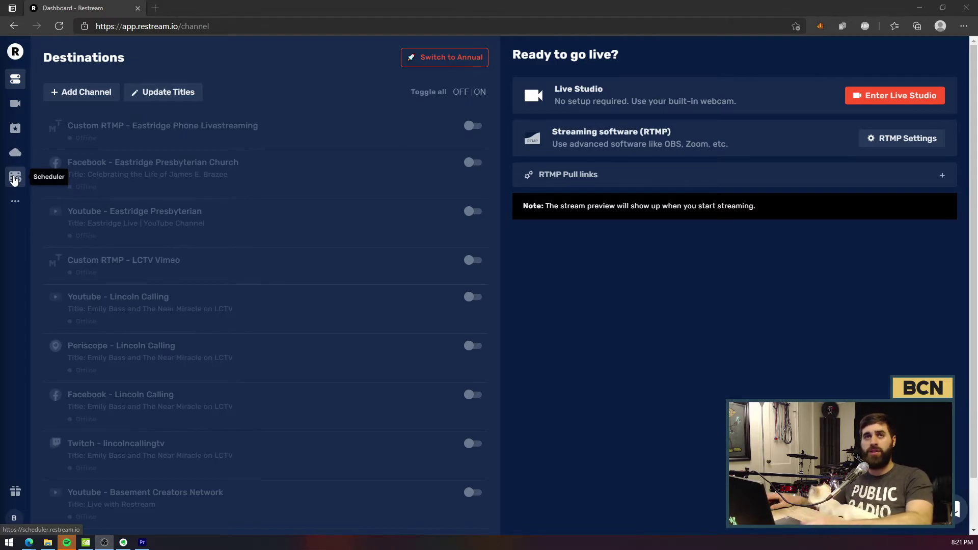
Step: View the Scheduler page, then the Video Storage page listing the uploaded videos
{"action": "left_click", "coordinate": [14, 179]}
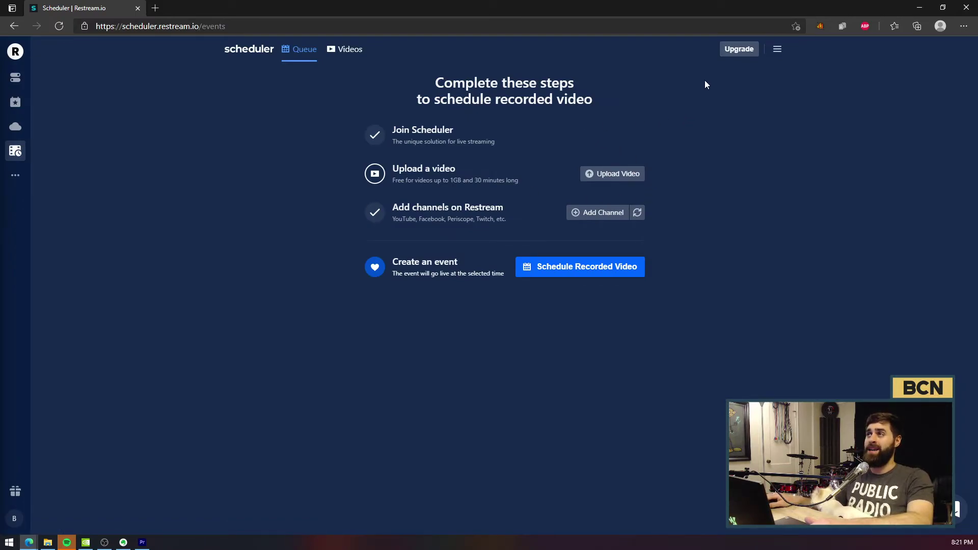
{"action": "left_click", "coordinate": [16, 128]}
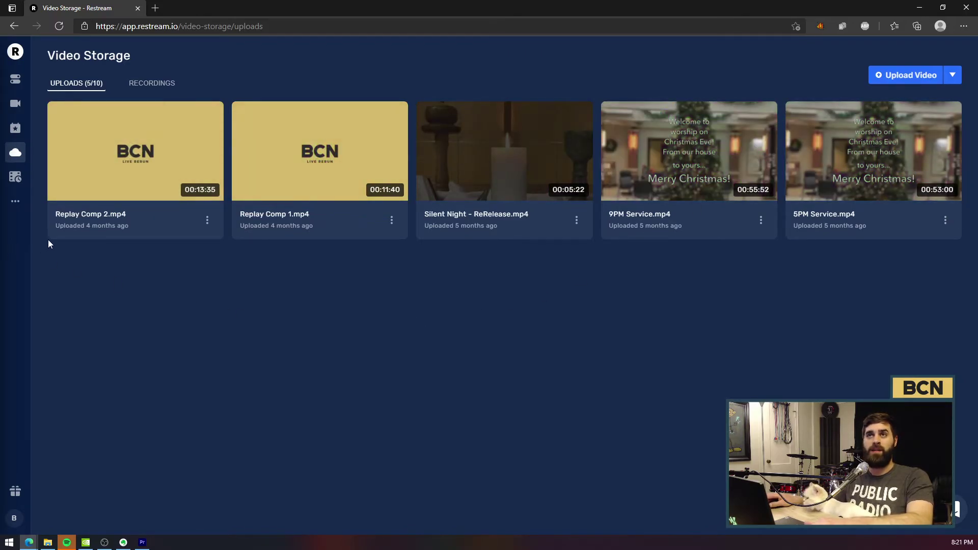
Step: Launch Restream Live Studio from the sidebar camera icon
{"action": "left_click", "coordinate": [18, 109]}
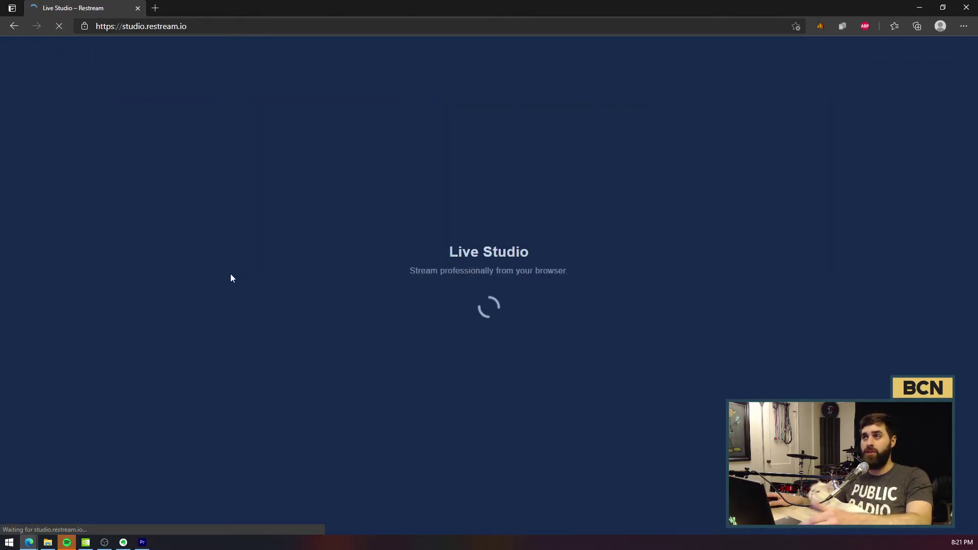